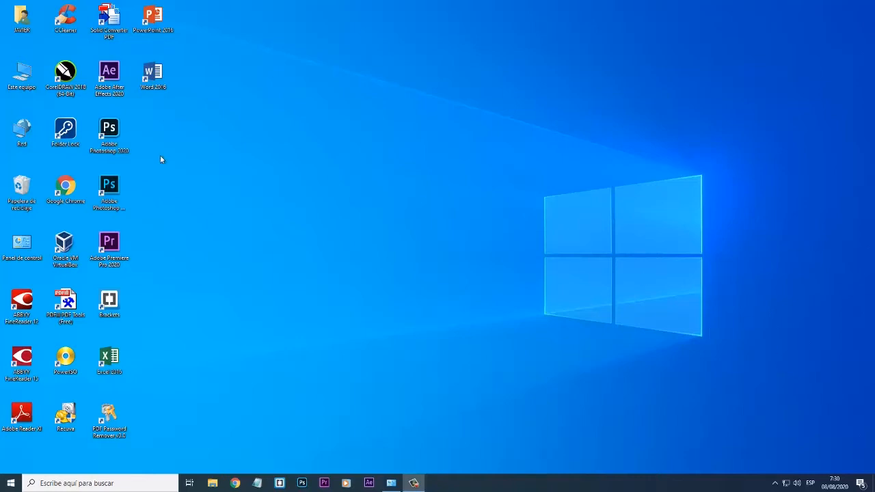
Step: Open the computer's system properties and bring up the System Protection settings
{"action": "right_click", "coordinate": [27, 81]}
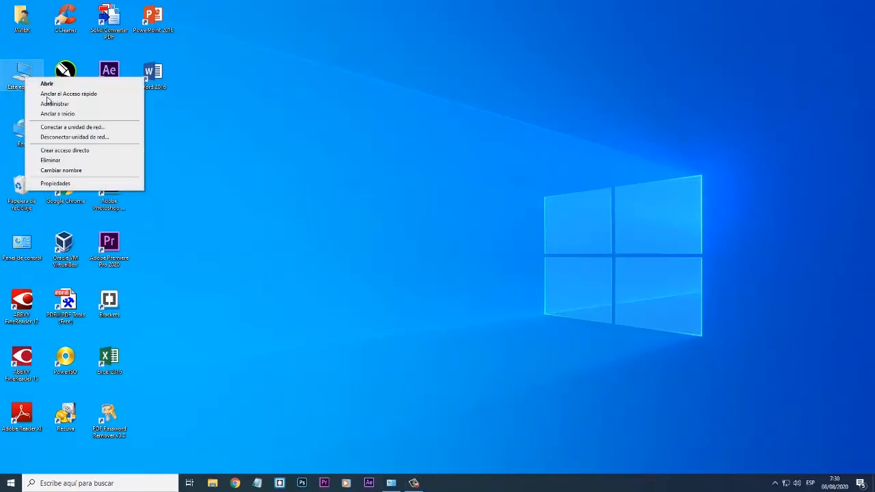
{"action": "left_click", "coordinate": [67, 183]}
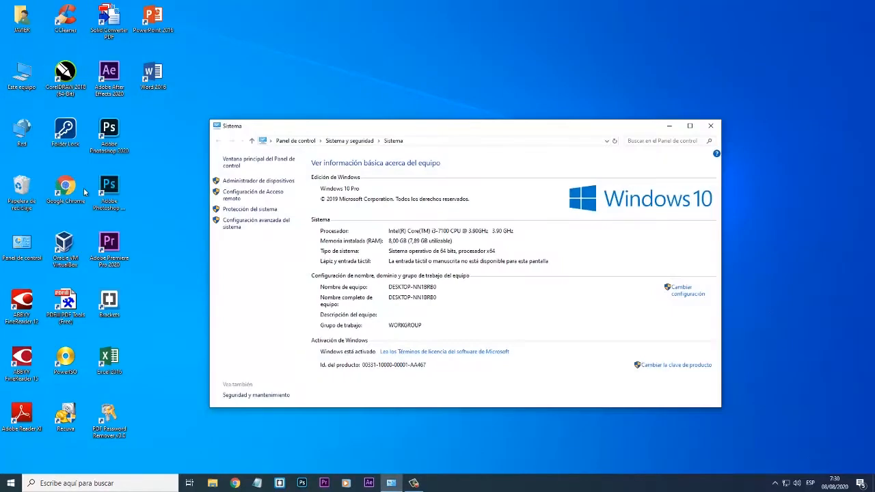
{"action": "left_click", "coordinate": [689, 127]}
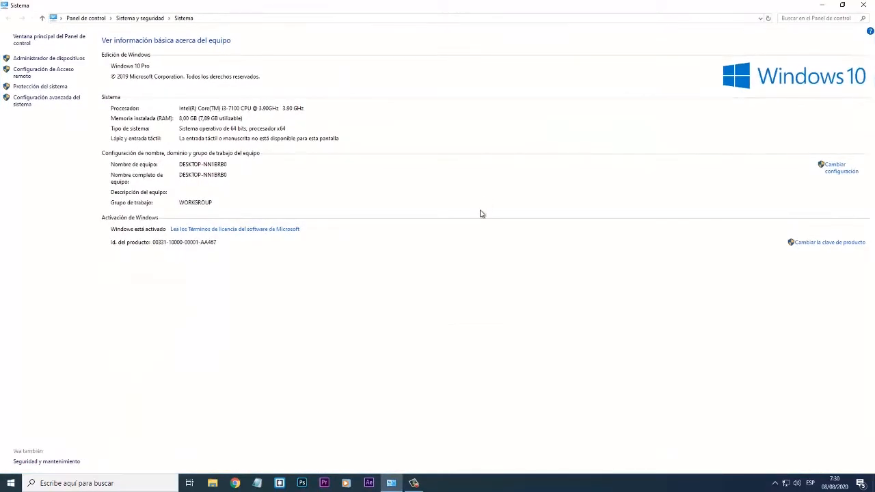
{"action": "left_click", "coordinate": [56, 86]}
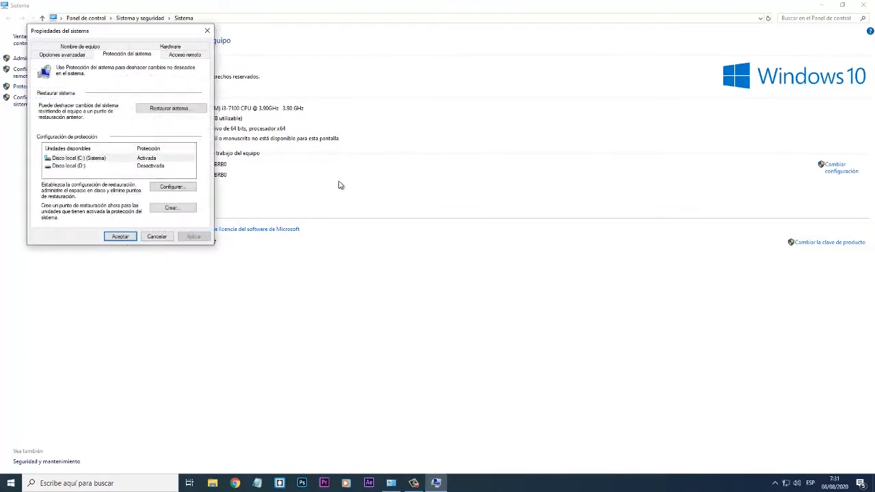
{"action": "left_click_drag", "start_coordinate": [126, 34], "coordinate": [456, 97]}
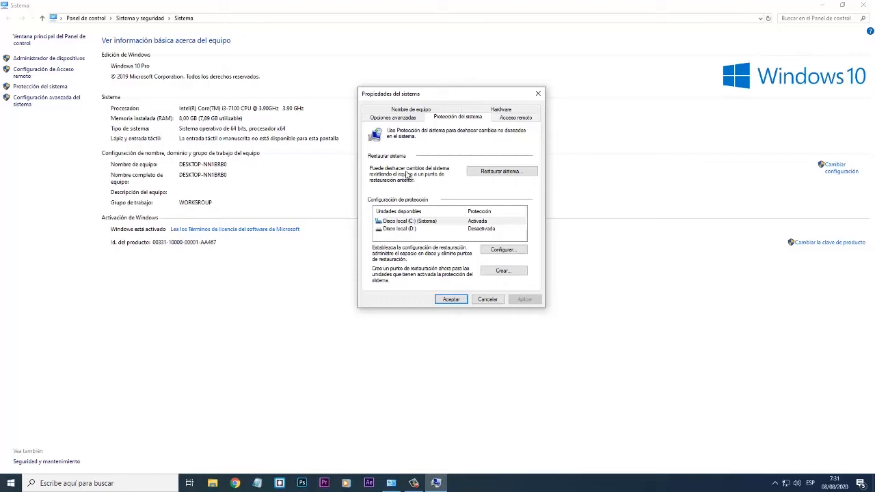
Step: Launch System Restore and examine the dates and descriptions of the restore points it offers
{"action": "left_click", "coordinate": [512, 173]}
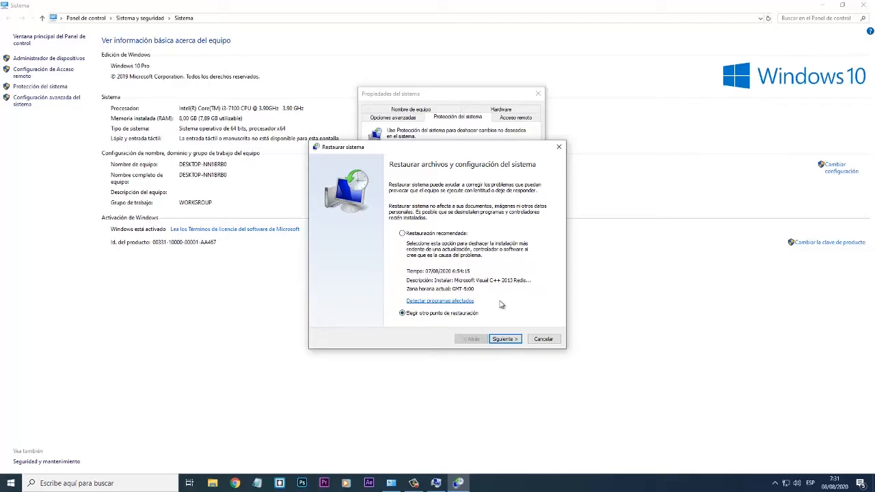
{"action": "left_click", "coordinate": [511, 338]}
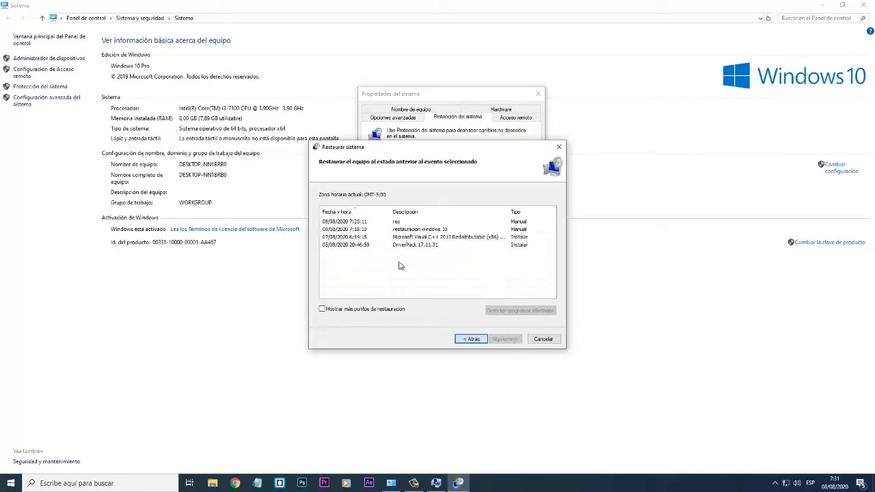
{"action": "left_click", "coordinate": [374, 223]}
{"action": "left_click", "coordinate": [369, 232]}
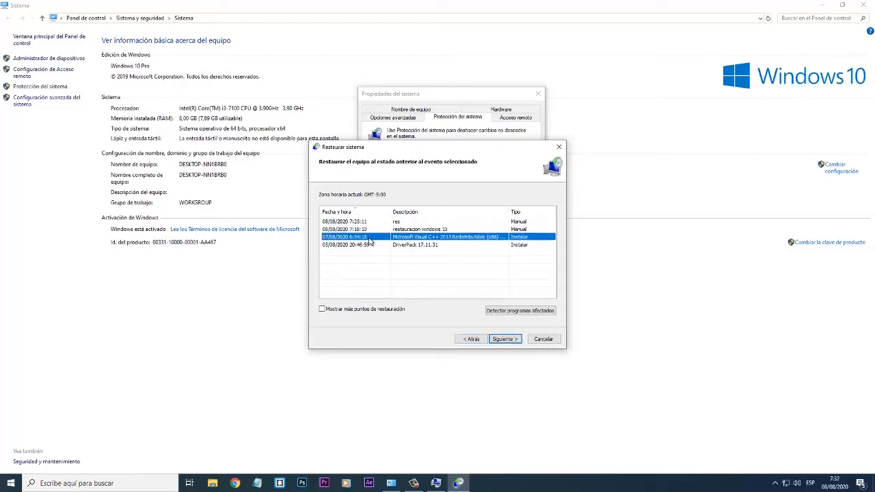
{"action": "left_click", "coordinate": [363, 237]}
{"action": "left_click", "coordinate": [364, 243]}
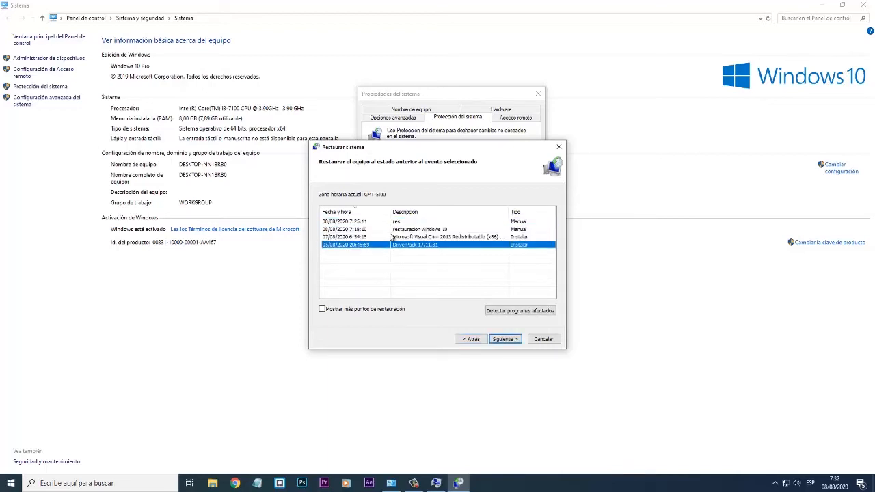
{"action": "left_click", "coordinate": [396, 238]}
{"action": "left_click", "coordinate": [409, 230]}
{"action": "left_click", "coordinate": [402, 223]}
{"action": "left_click", "coordinate": [403, 227]}
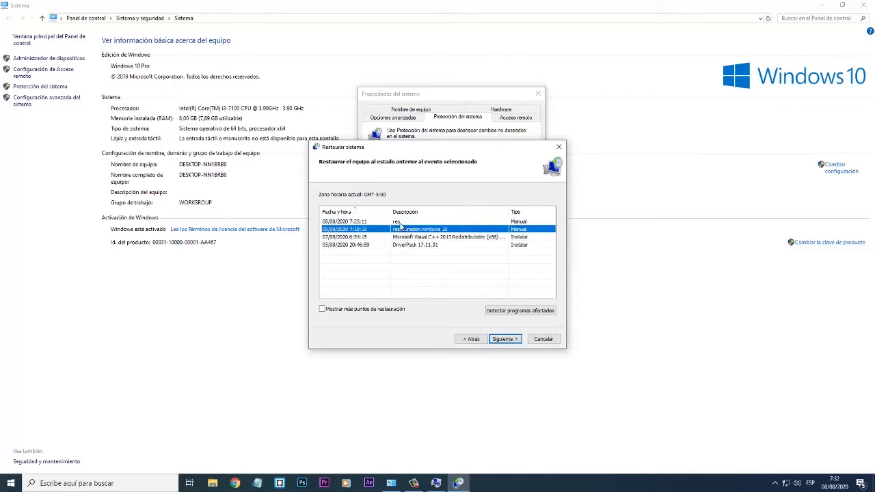
{"action": "left_click", "coordinate": [402, 224]}
{"action": "left_click", "coordinate": [402, 227]}
{"action": "left_click", "coordinate": [402, 224]}
{"action": "left_click", "coordinate": [402, 228]}
{"action": "left_click", "coordinate": [401, 223]}
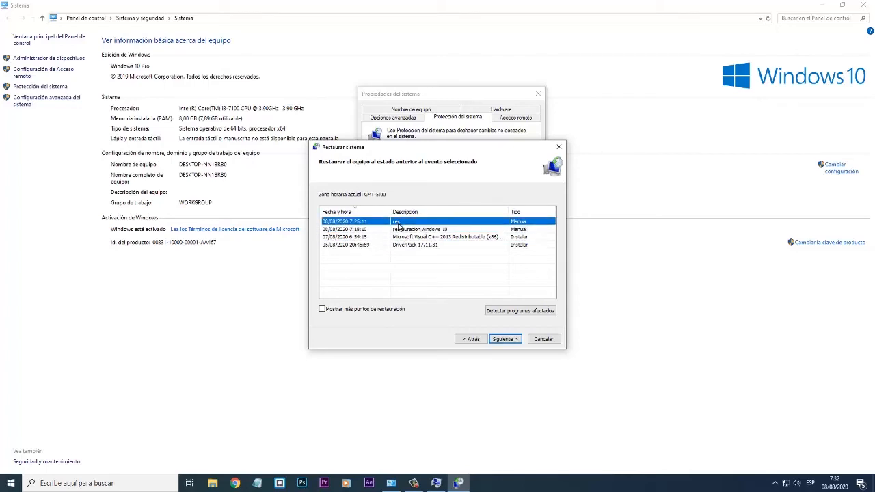
{"action": "left_click", "coordinate": [365, 238]}
{"action": "left_click", "coordinate": [356, 259]}
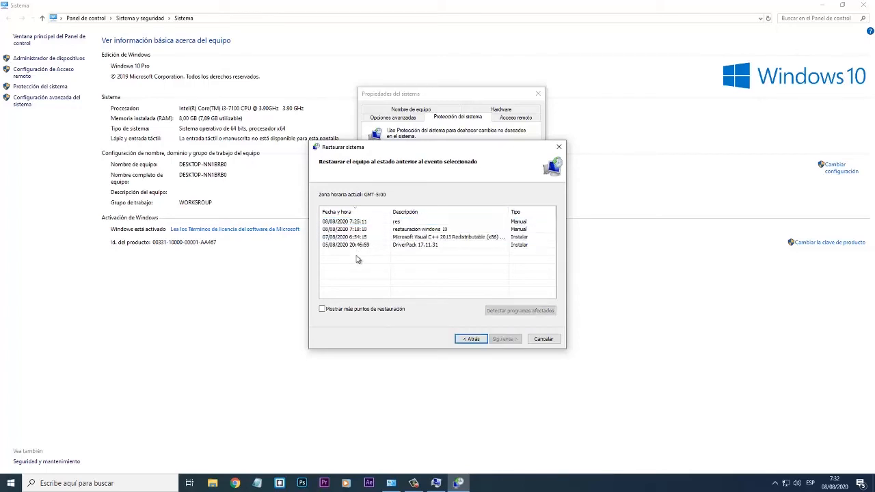
Step: Show more restore points and scan DriverPack 17.11.31 for affected programs and drivers, then cancel the restore
{"action": "left_click", "coordinate": [322, 310]}
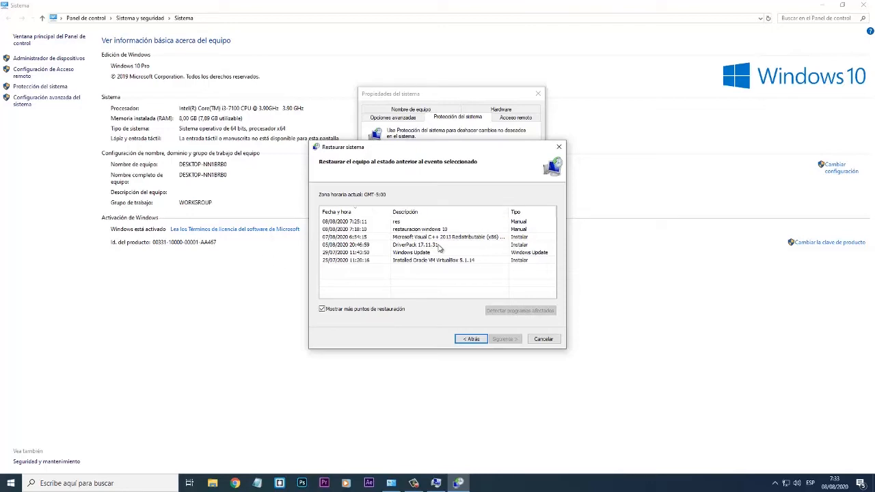
{"action": "left_click", "coordinate": [348, 246]}
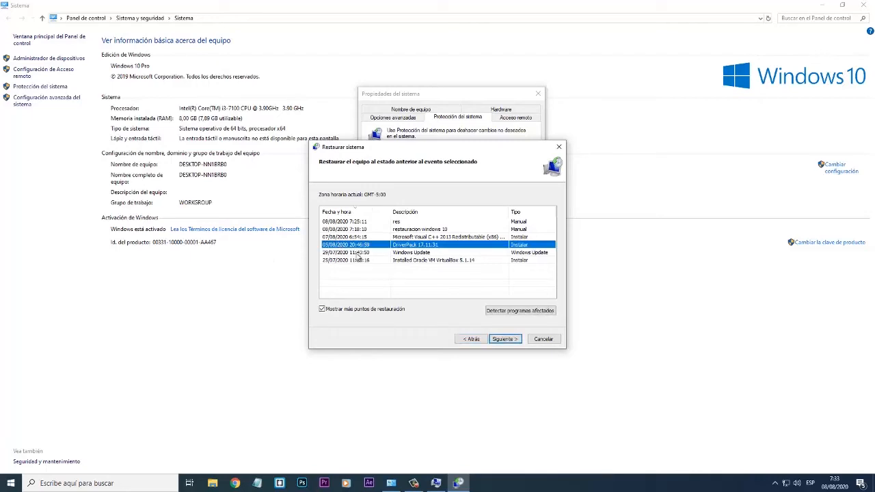
{"action": "left_click", "coordinate": [429, 253]}
{"action": "left_click", "coordinate": [420, 246]}
{"action": "left_click", "coordinate": [523, 313]}
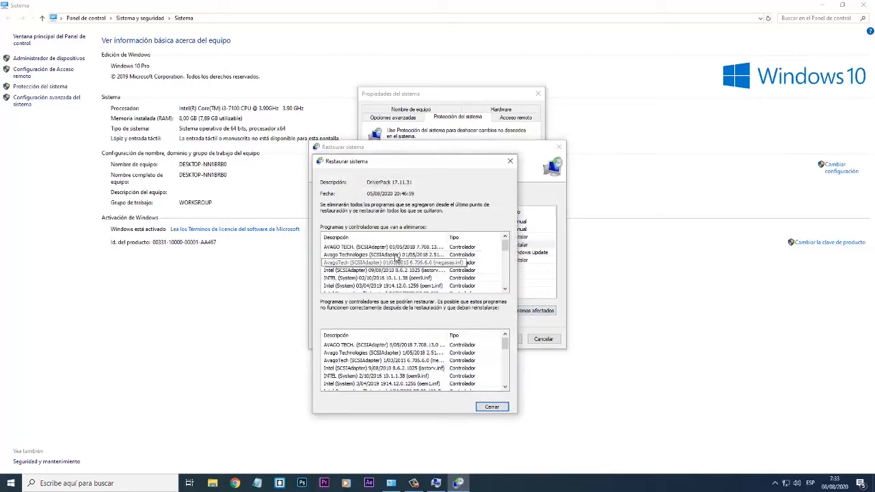
{"action": "scroll", "coordinate": [406, 356], "scroll_direction": "down", "scroll_amount": 6}
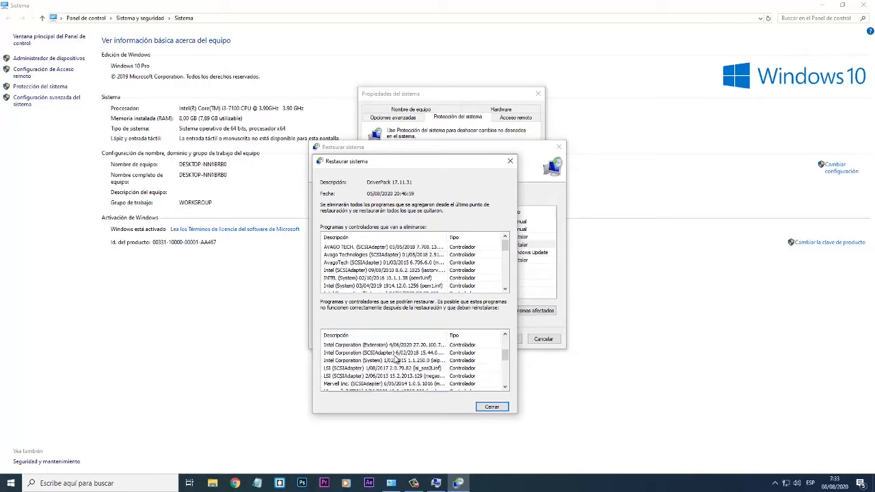
{"action": "scroll", "coordinate": [401, 356], "scroll_direction": "up", "scroll_amount": 6}
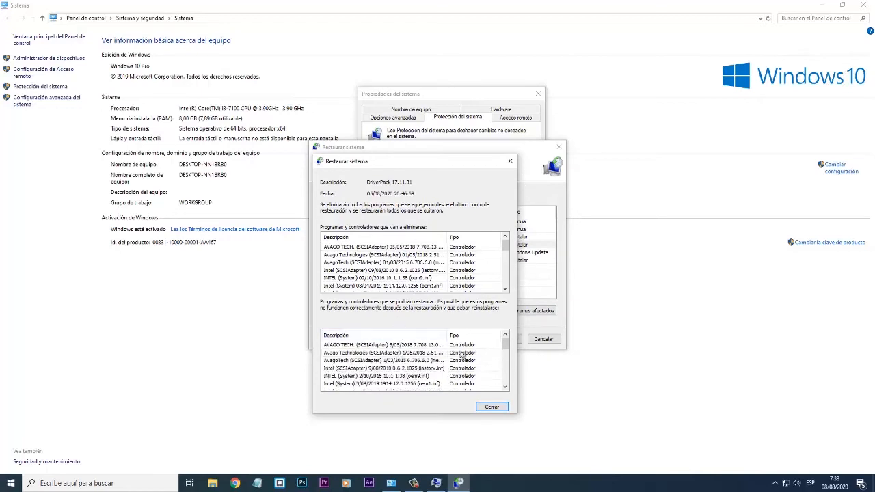
{"action": "left_click", "coordinate": [492, 408]}
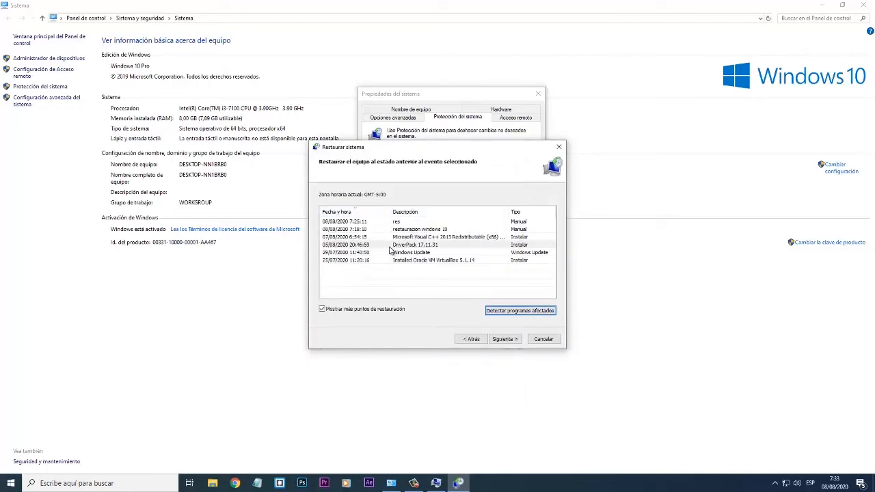
{"action": "left_click", "coordinate": [543, 340]}
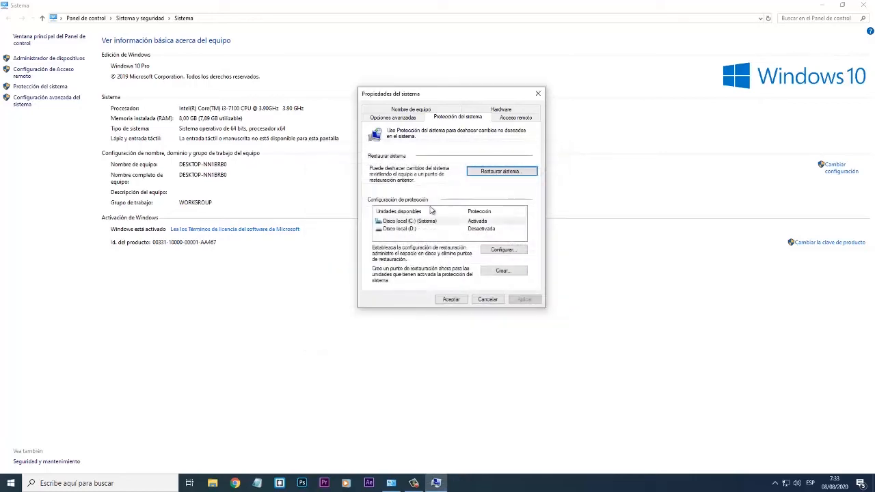
Step: Create a restore point for the C: system drive with the description "punto restauracion"
{"action": "left_click_drag", "start_coordinate": [456, 95], "coordinate": [369, 90]}
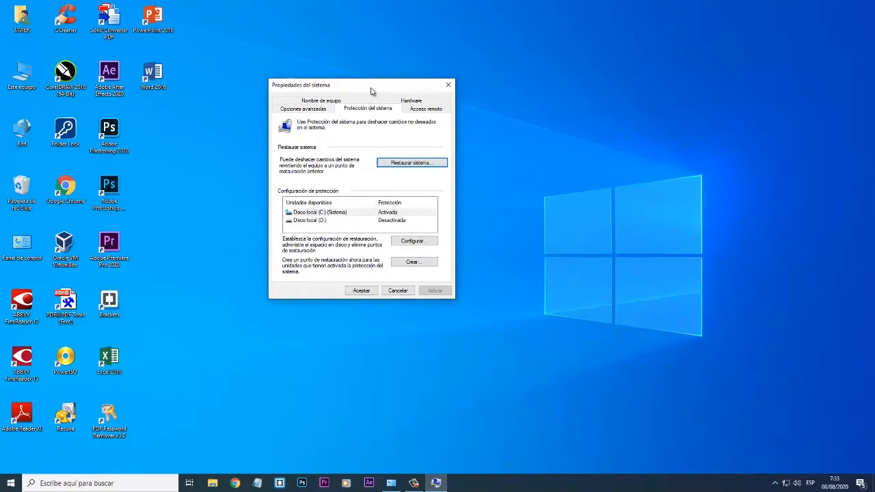
{"action": "left_click", "coordinate": [332, 213]}
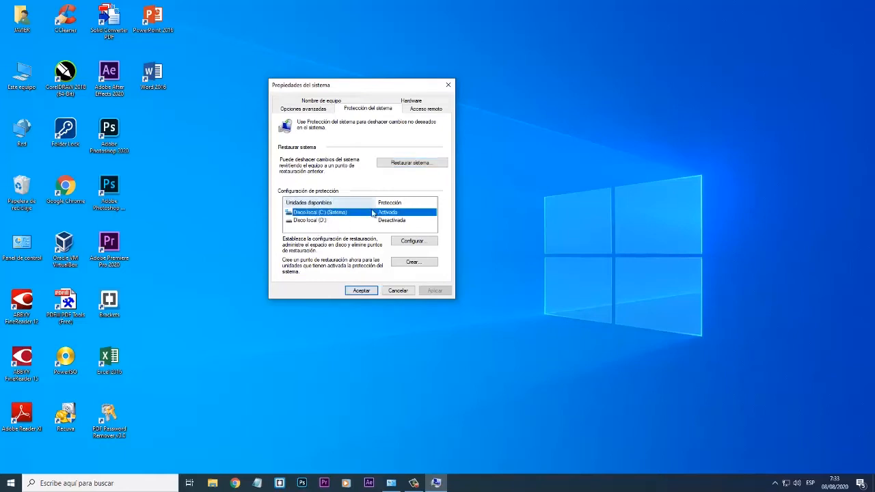
{"action": "left_click", "coordinate": [425, 264]}
{"action": "left_click", "coordinate": [413, 263]}
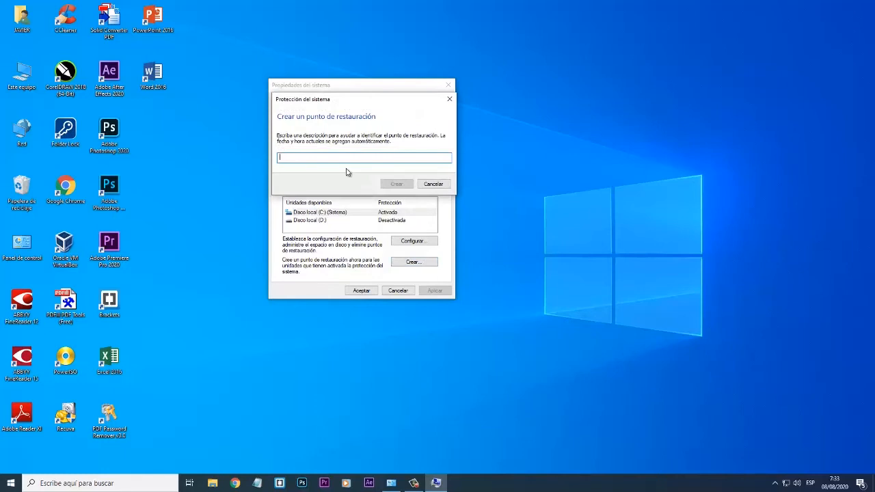
{"action": "type", "text": "punto restauracion"}
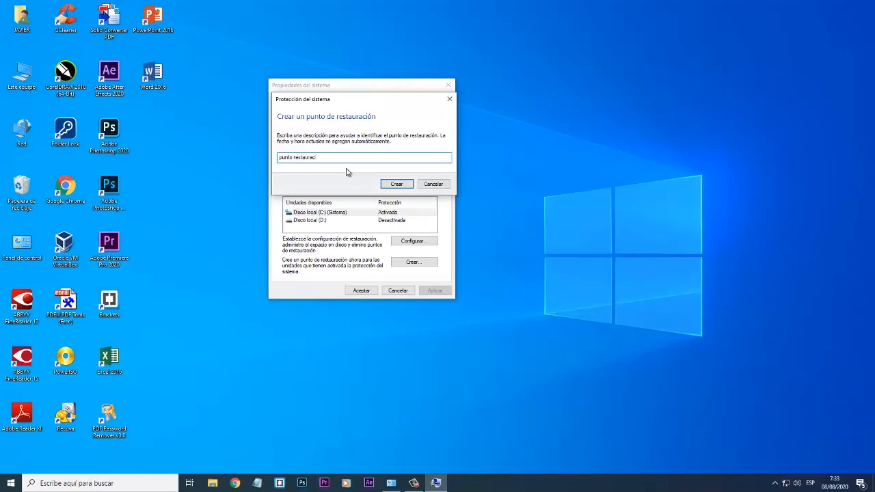
{"action": "left_click", "coordinate": [396, 183]}
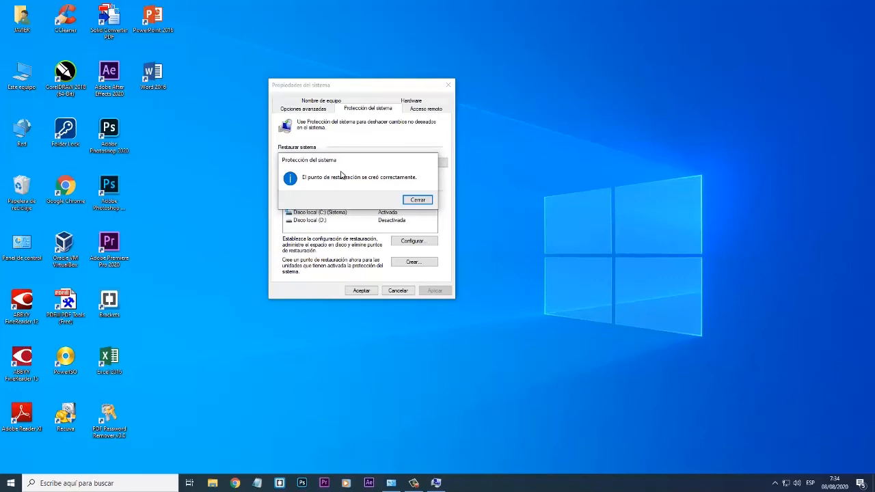
{"action": "left_click", "coordinate": [418, 200]}
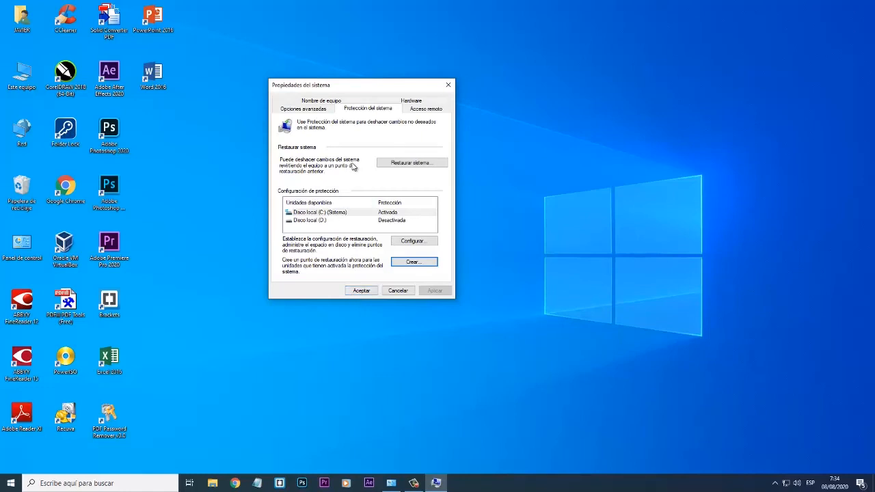
Step: Start System Restore with the option to choose a different restore point and select "punto restauracion"
{"action": "left_click", "coordinate": [411, 163]}
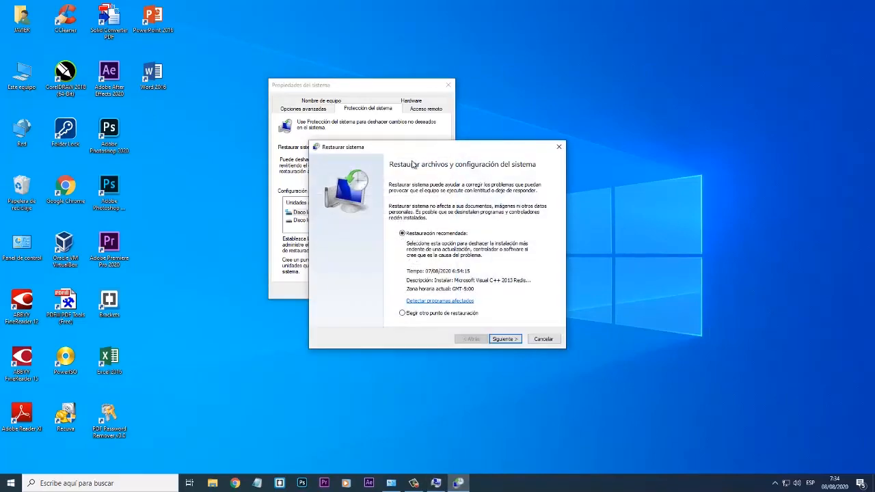
{"action": "left_click_drag", "start_coordinate": [427, 149], "coordinate": [345, 91]}
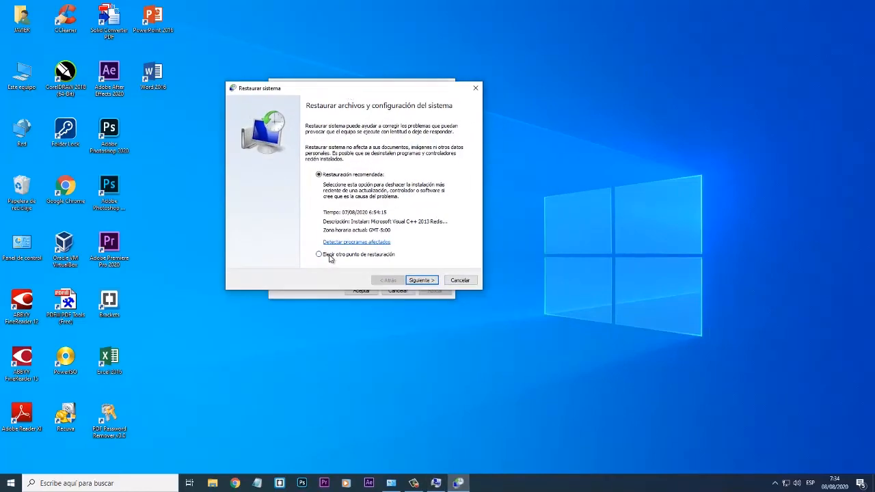
{"action": "left_click", "coordinate": [330, 256]}
{"action": "left_click", "coordinate": [423, 280]}
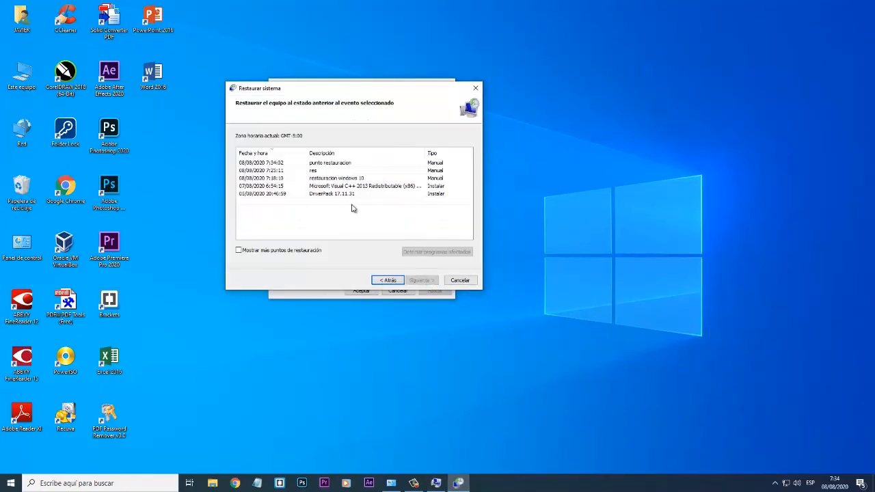
{"action": "left_click", "coordinate": [332, 165]}
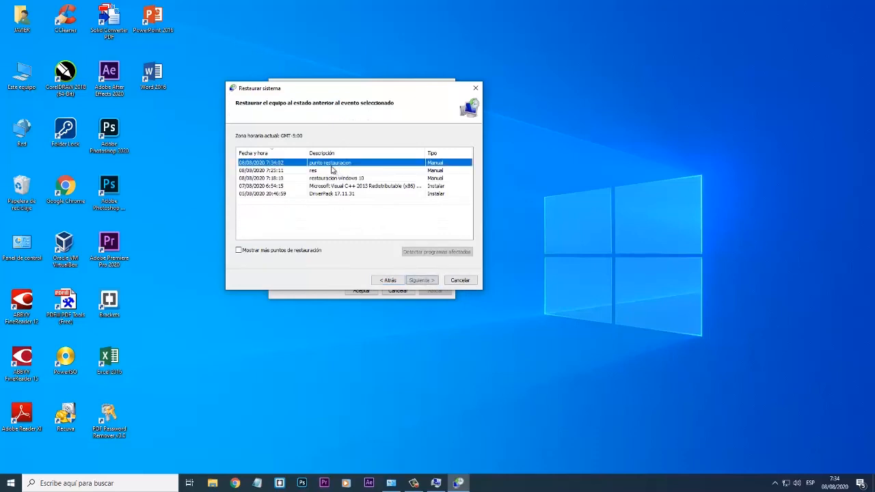